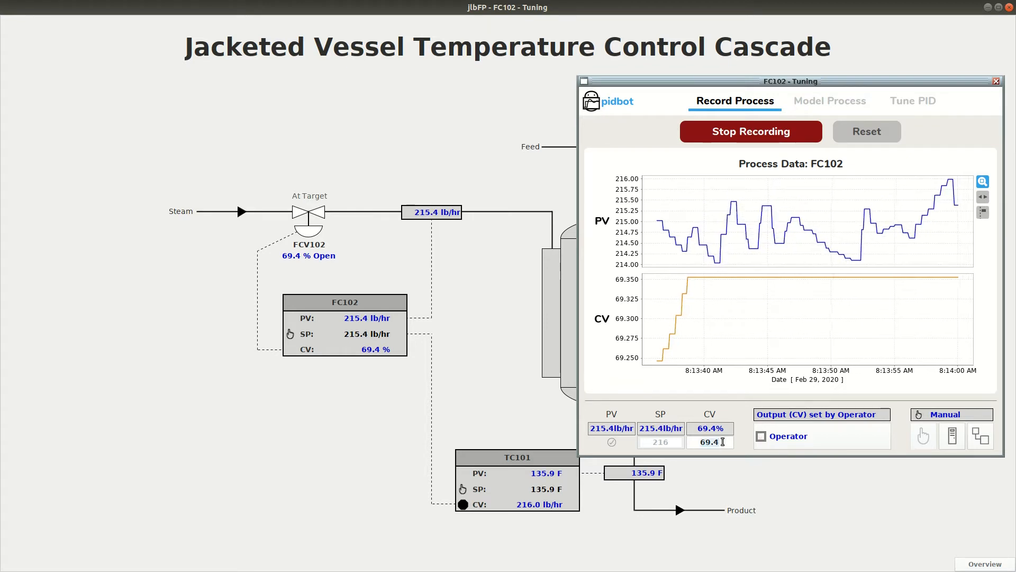
Step FC102's manual output down to 30% and back up to 70% as a bump test.
type("30")
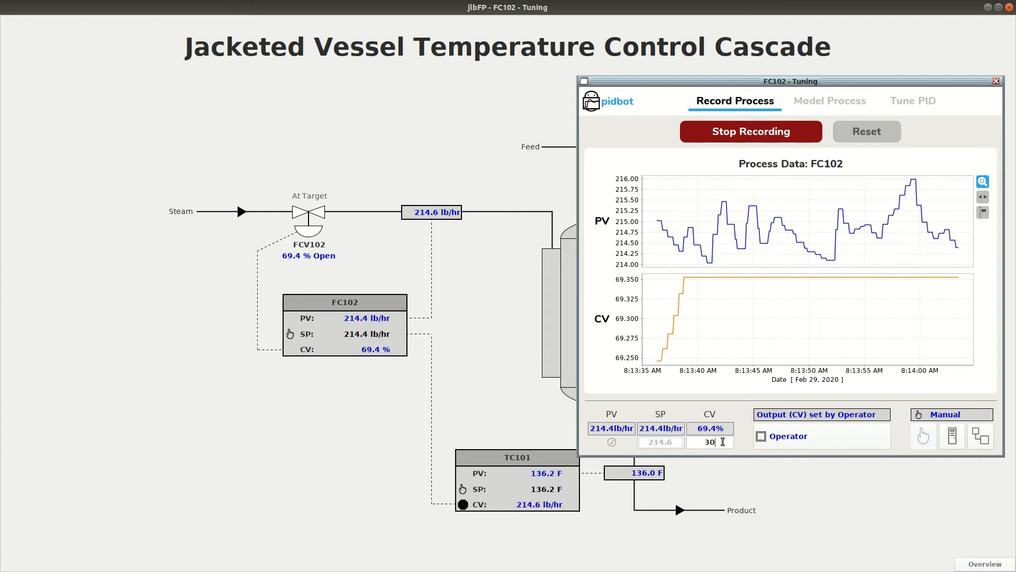
key("Return")
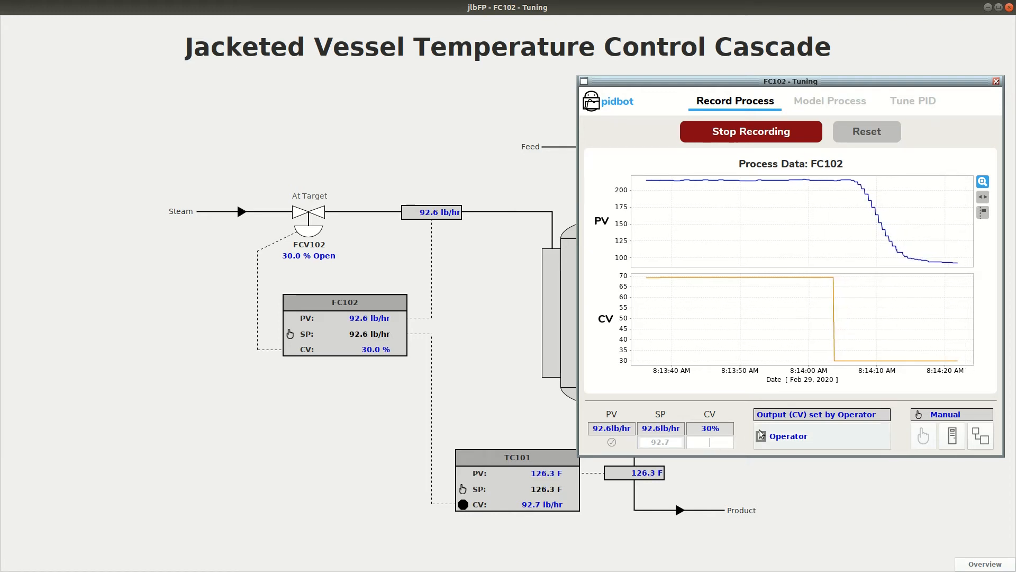
key("BackSpace")
key("BackSpace")
type("70")
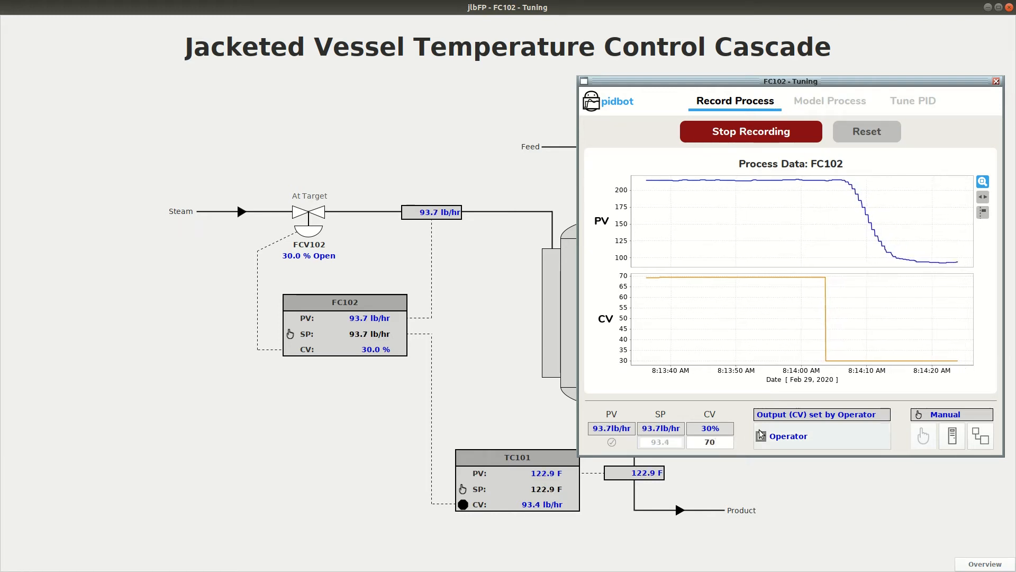
key("Return")
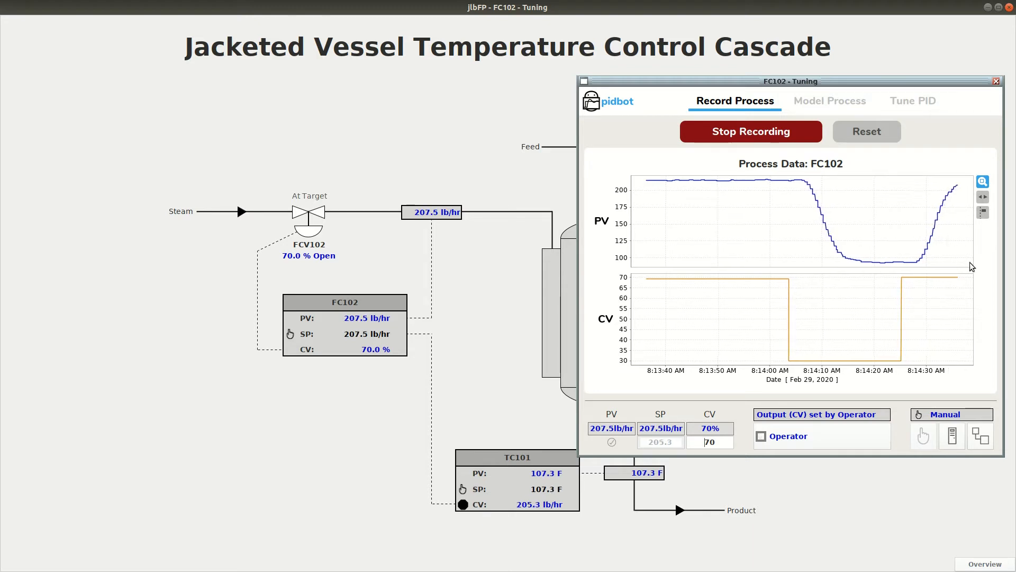
Open process modeling for FC102 and fit an FOPDT model to the selected step-down range of the data.
left_click(834, 102)
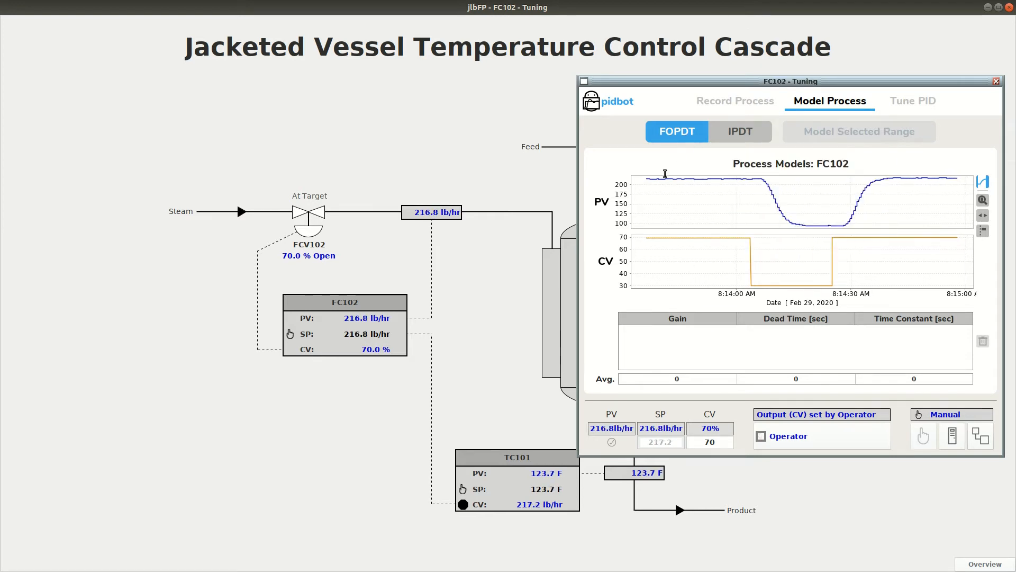
left_click(719, 188)
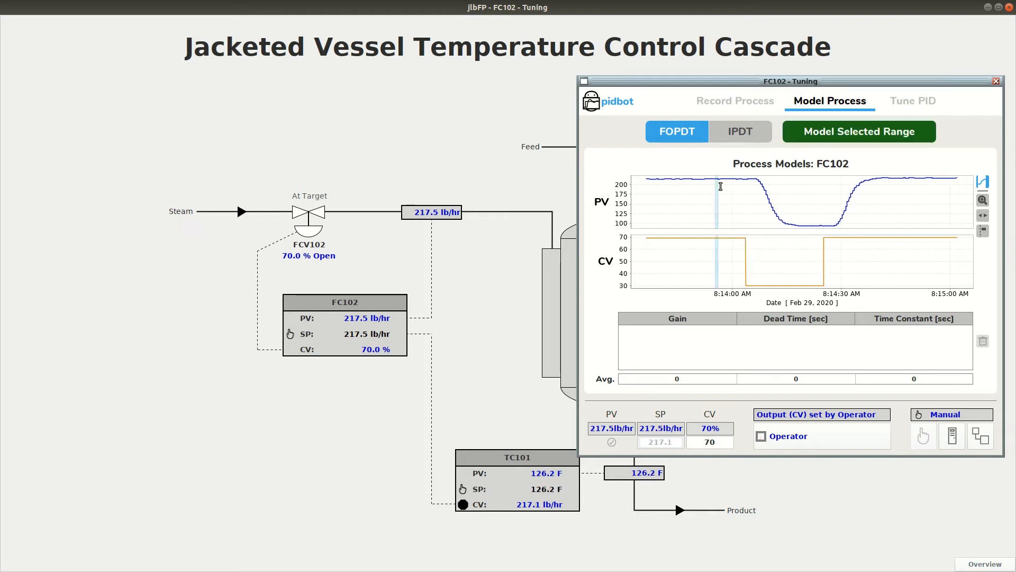
left_click_drag(721, 186, 813, 185)
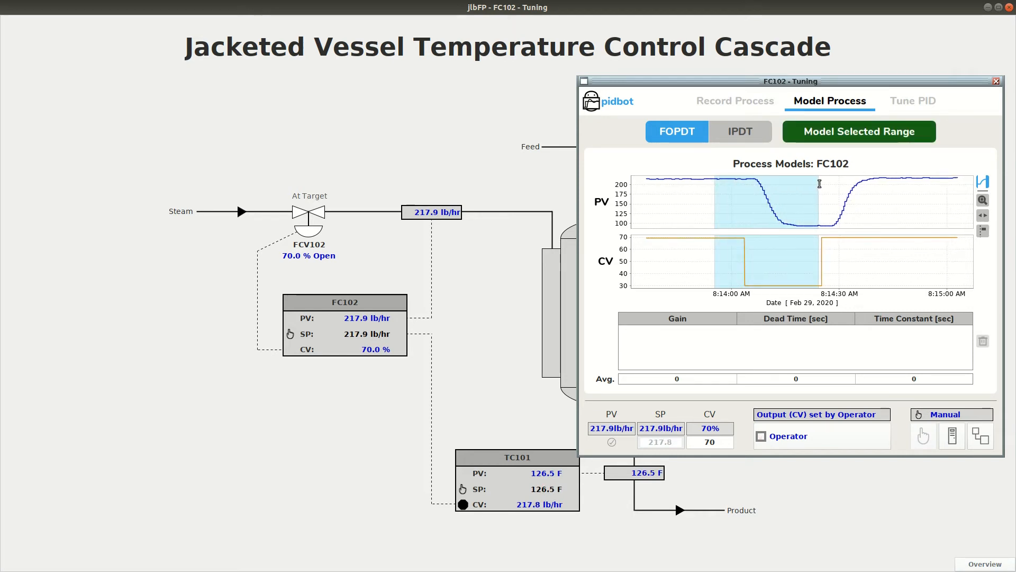
left_click(841, 131)
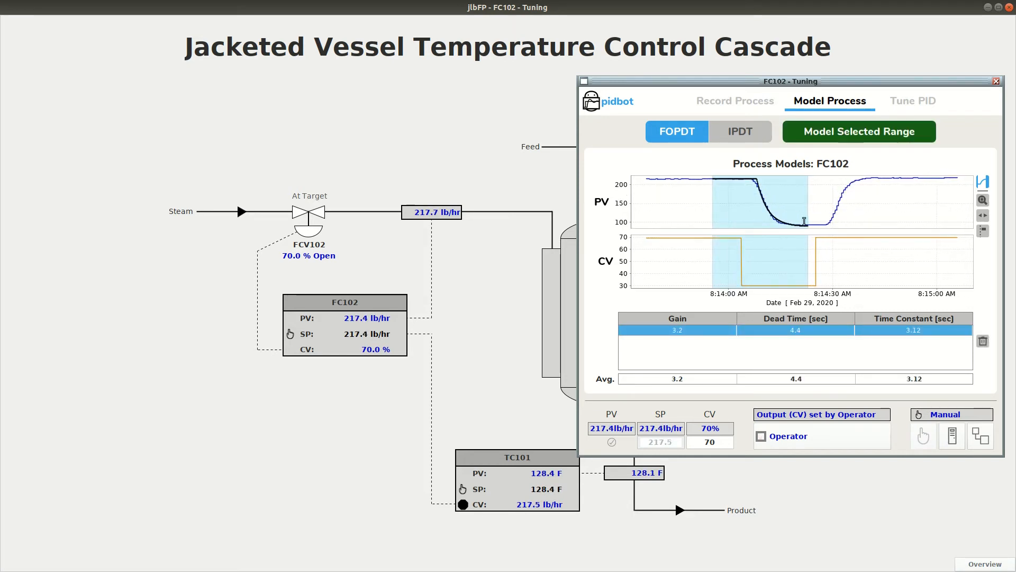
Fit two more FOPDT models, one to the step-up range and one to the whole bump-test range.
left_click_drag(804, 221, 930, 204)
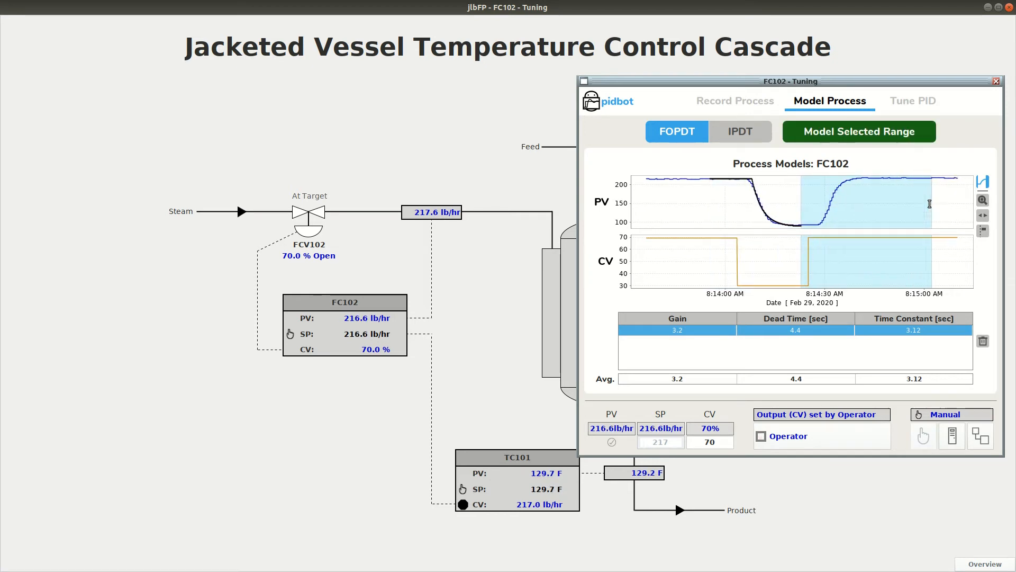
left_click(865, 141)
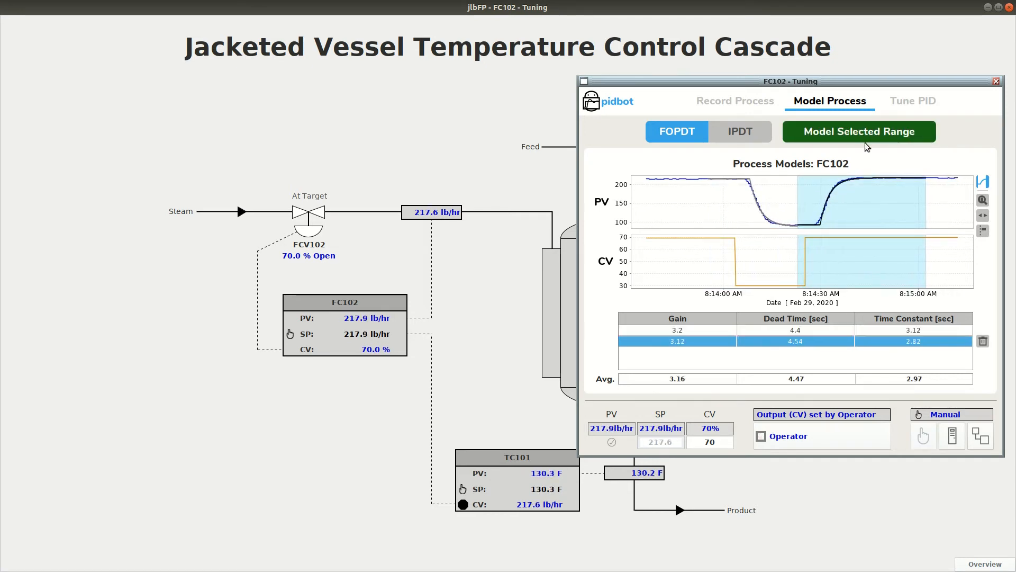
left_click_drag(689, 183, 915, 196)
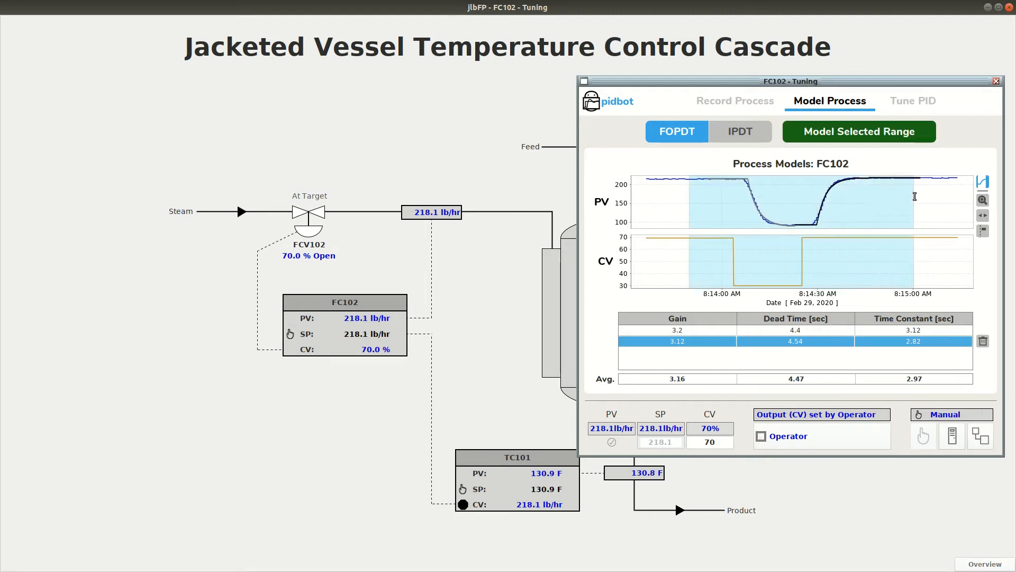
left_click(873, 136)
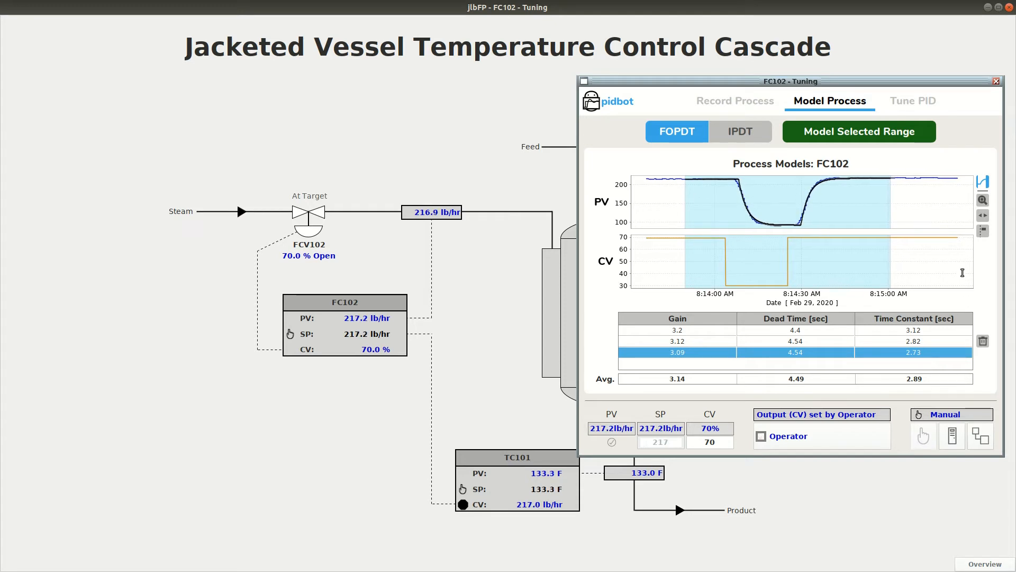
Autotune FC102 as a PI controller with a faster speed setting and accept the new tuning values.
left_click(919, 103)
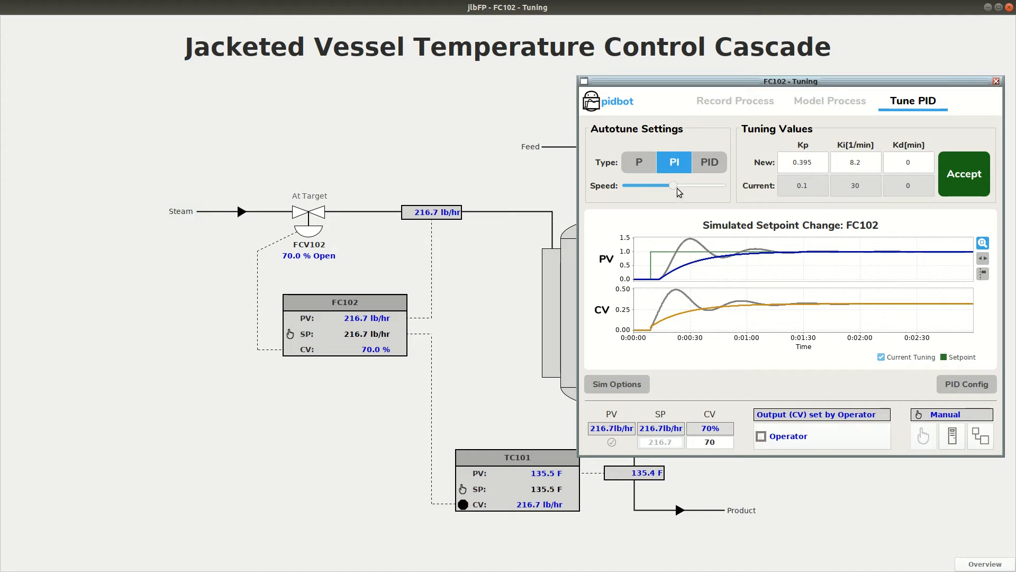
left_click_drag(675, 186, 700, 189)
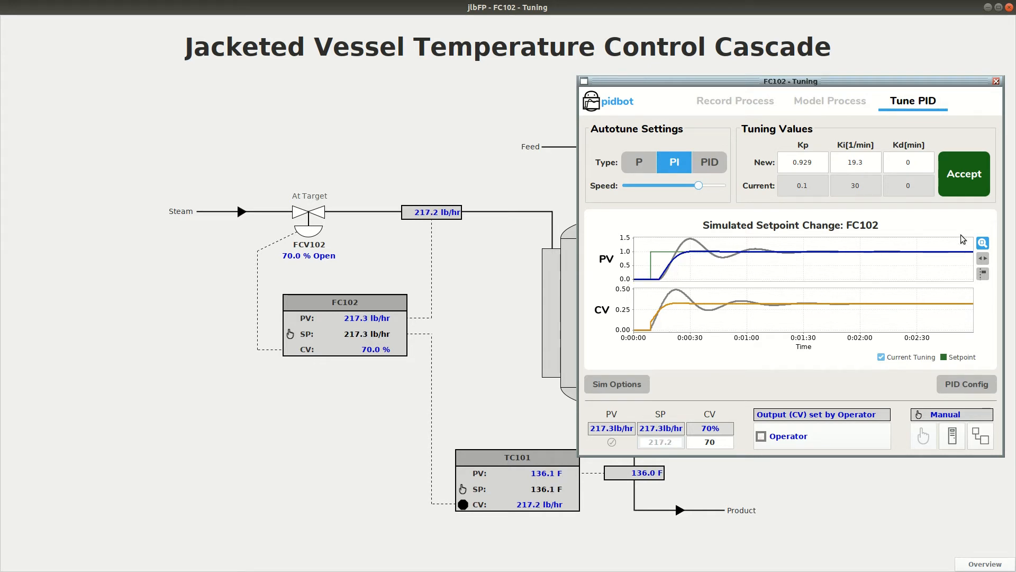
left_click(973, 180)
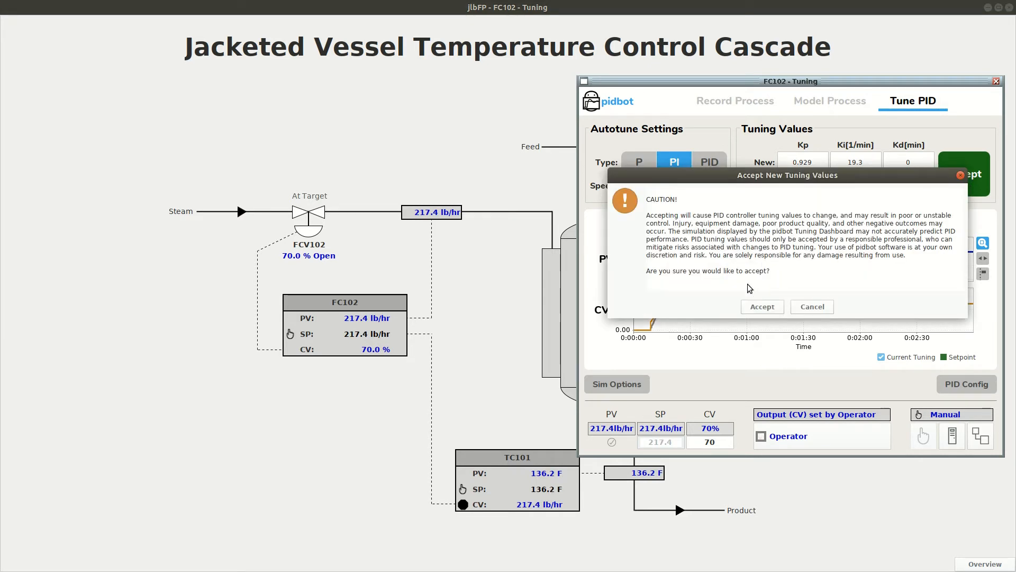
left_click(760, 307)
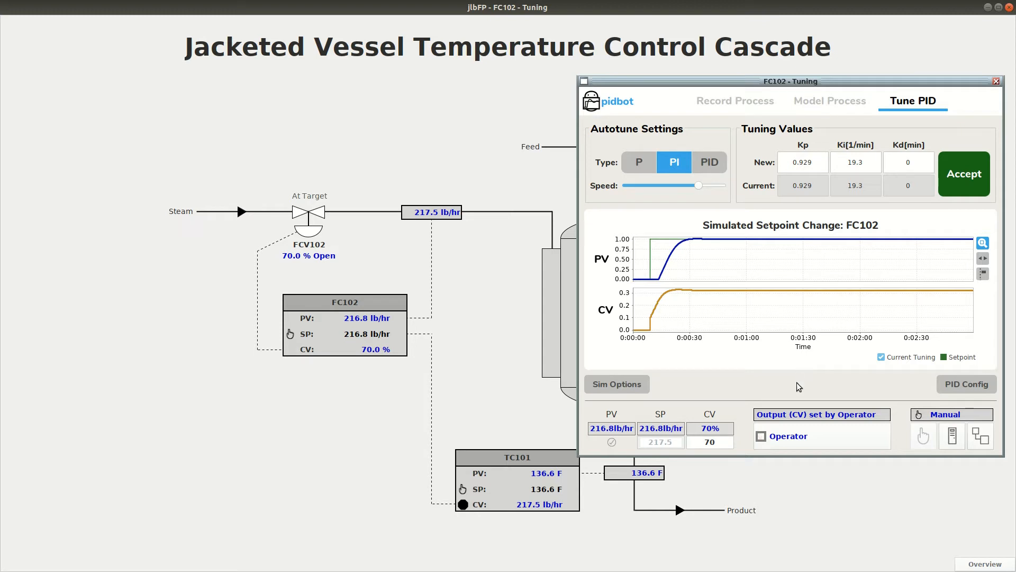
Close the tuning window and switch FC102 to Cascade mode from its operator faceplate.
left_click(996, 82)
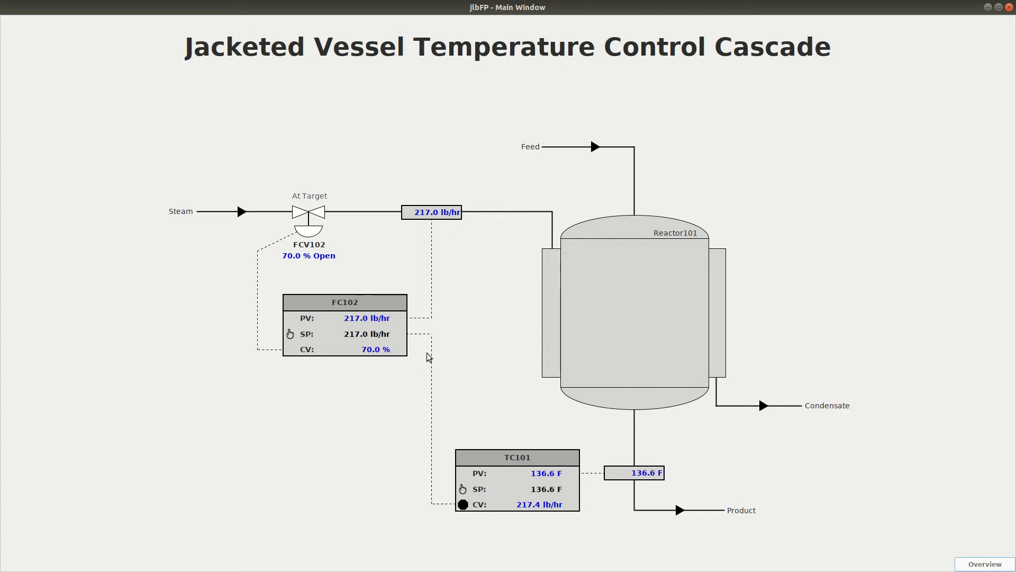
left_click(327, 340)
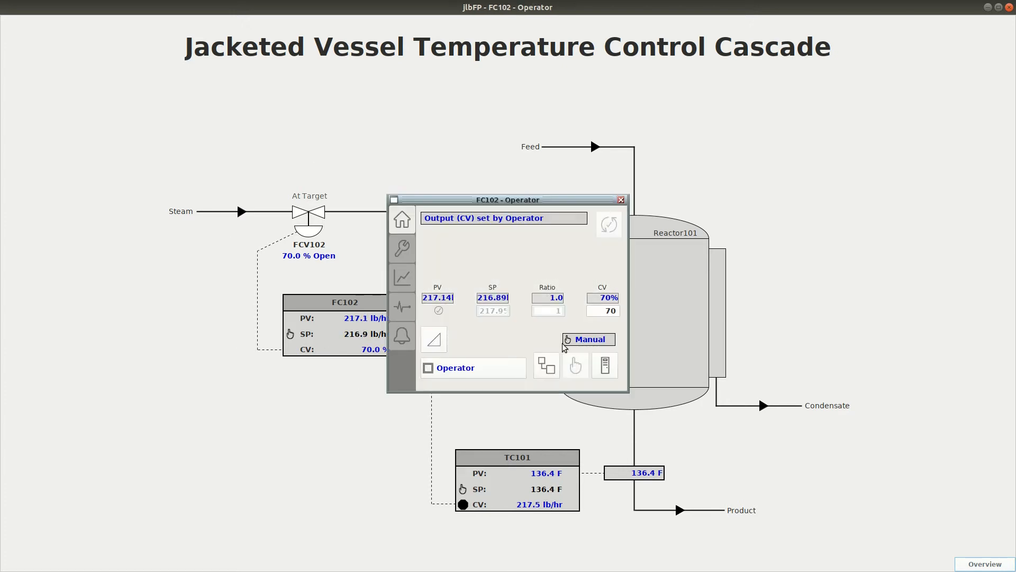
left_click(551, 368)
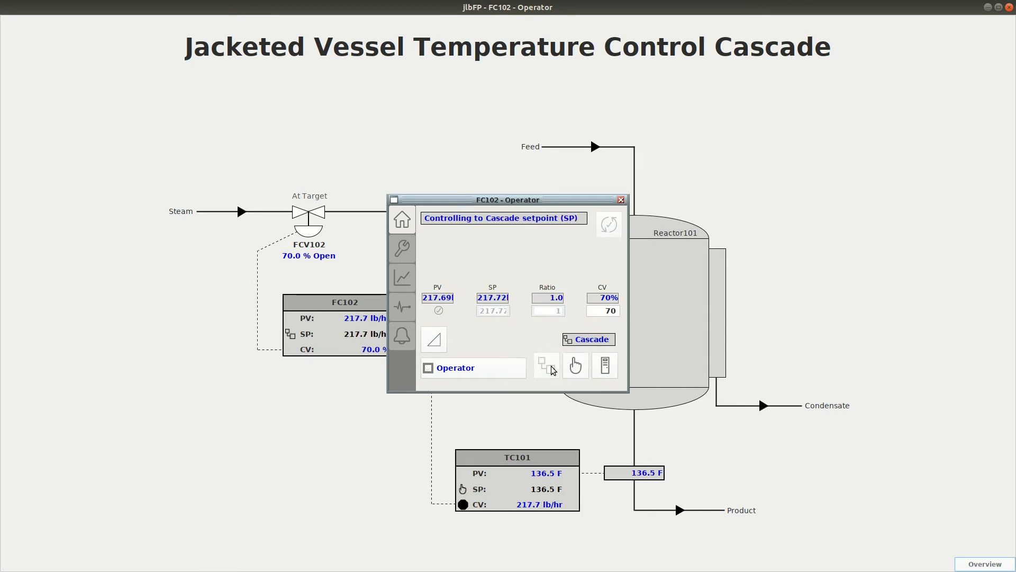
left_click(621, 200)
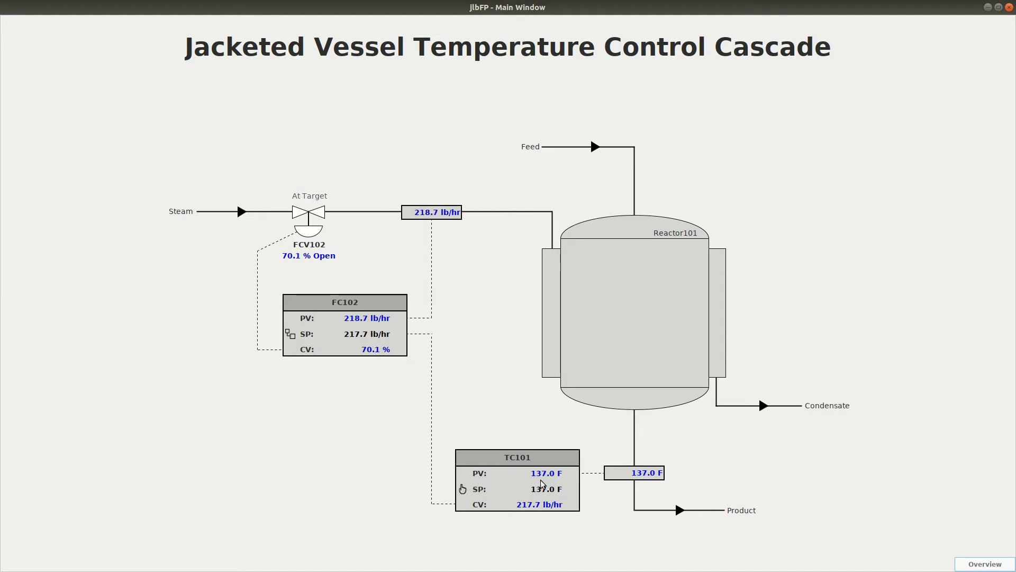
Open TC101's tuning window from its maintenance faceplate and start recording its process data.
left_click(514, 473)
left_click(402, 247)
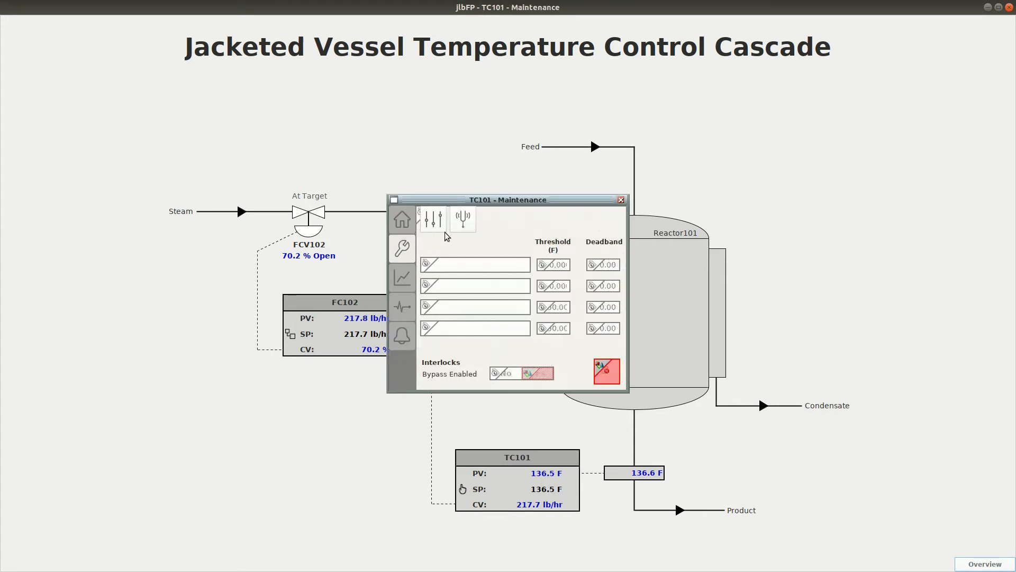
left_click(461, 229)
left_click_drag(490, 110, 766, 82)
left_click(530, 208)
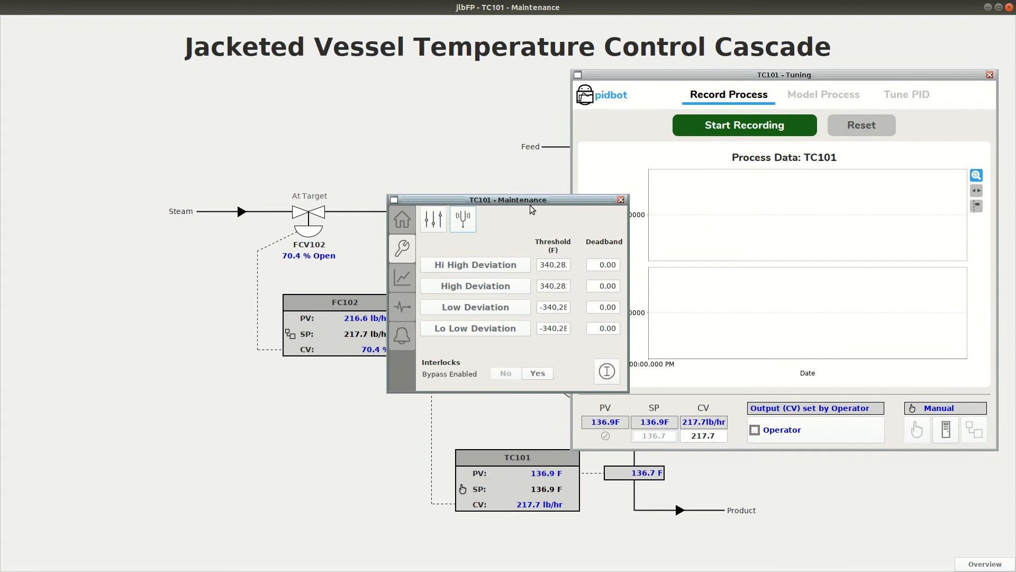
left_click(621, 199)
left_click(722, 127)
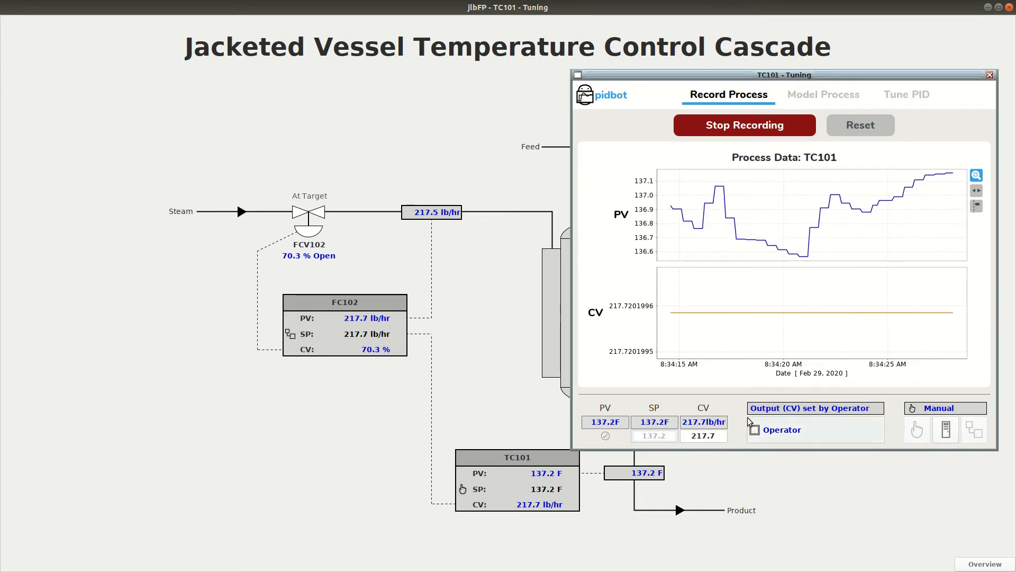
Step TC101's manual output to 100 lb/hr as a bump test.
left_click(720, 438)
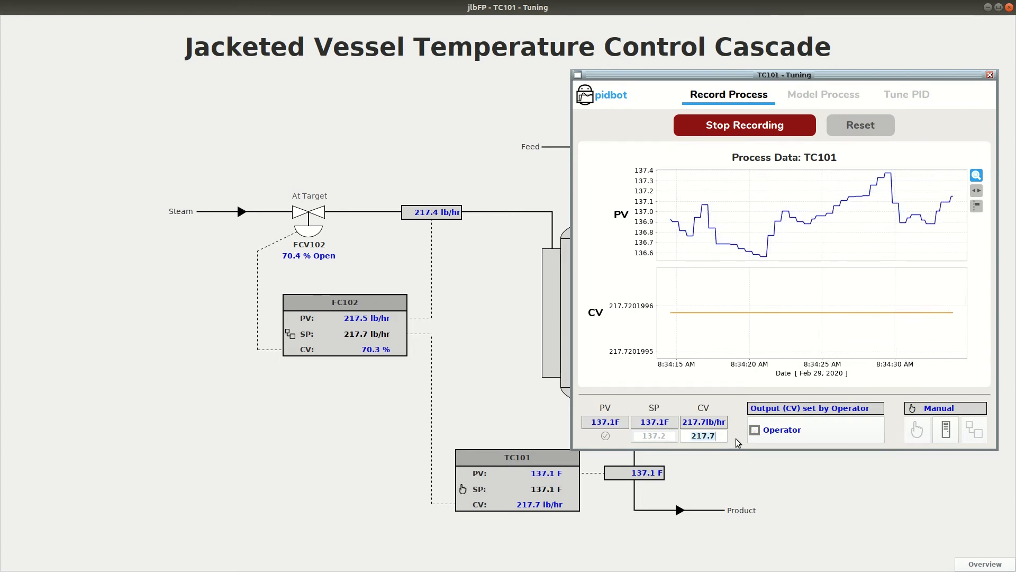
key("BackSpace")
key("BackSpace")
key("BackSpace")
key("BackSpace")
key("BackSpace")
type("100")
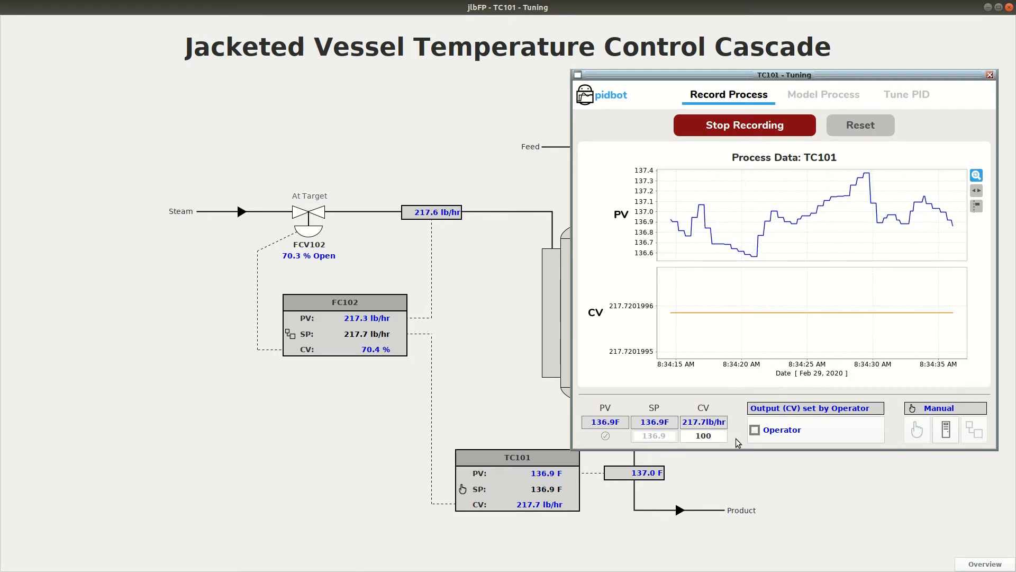
key("Return")
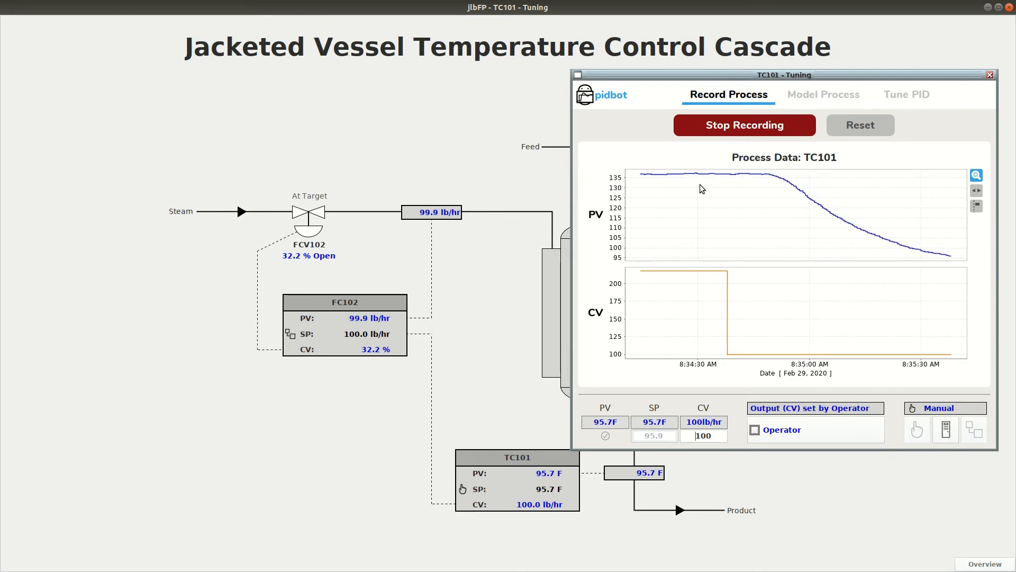
Fit two FOPDT models to selected ranges of TC101's recorded step response.
left_click(815, 98)
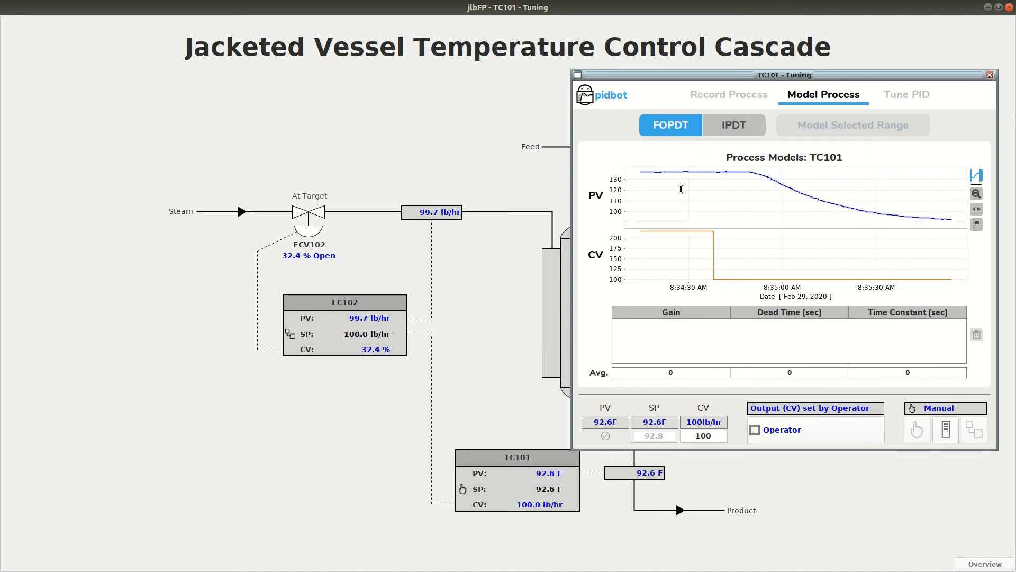
left_click_drag(681, 188, 952, 214)
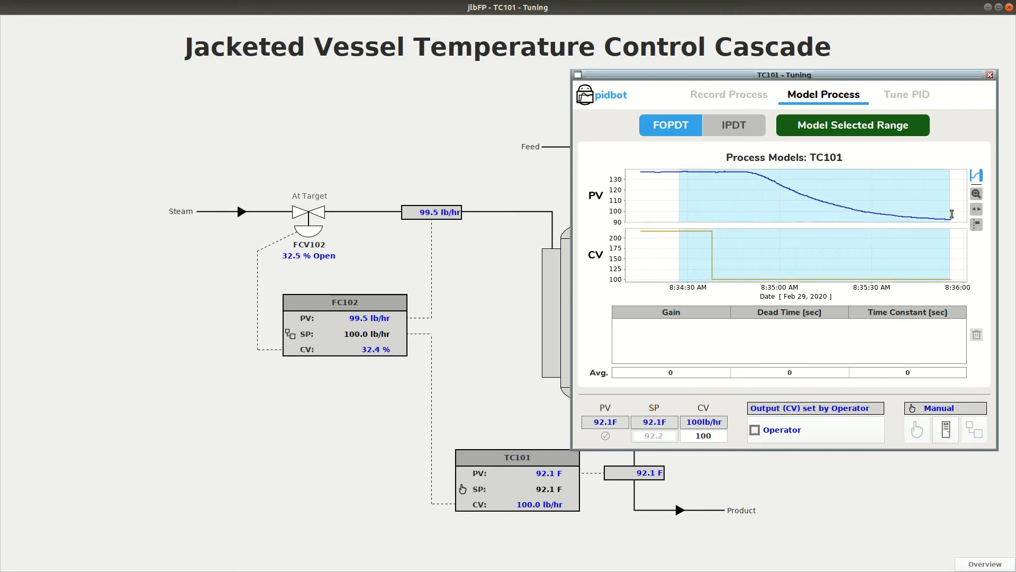
left_click(843, 126)
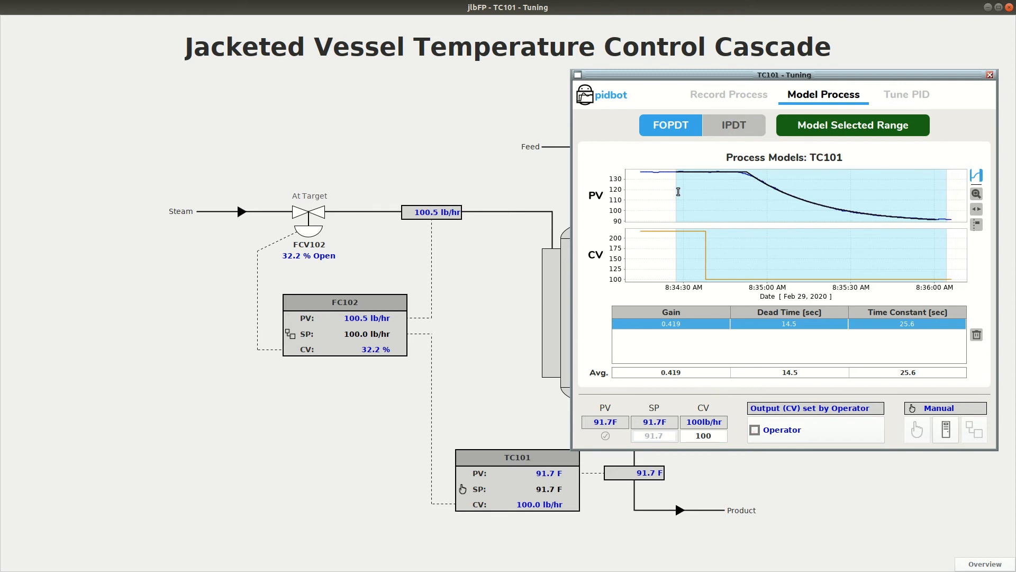
left_click_drag(672, 193, 967, 188)
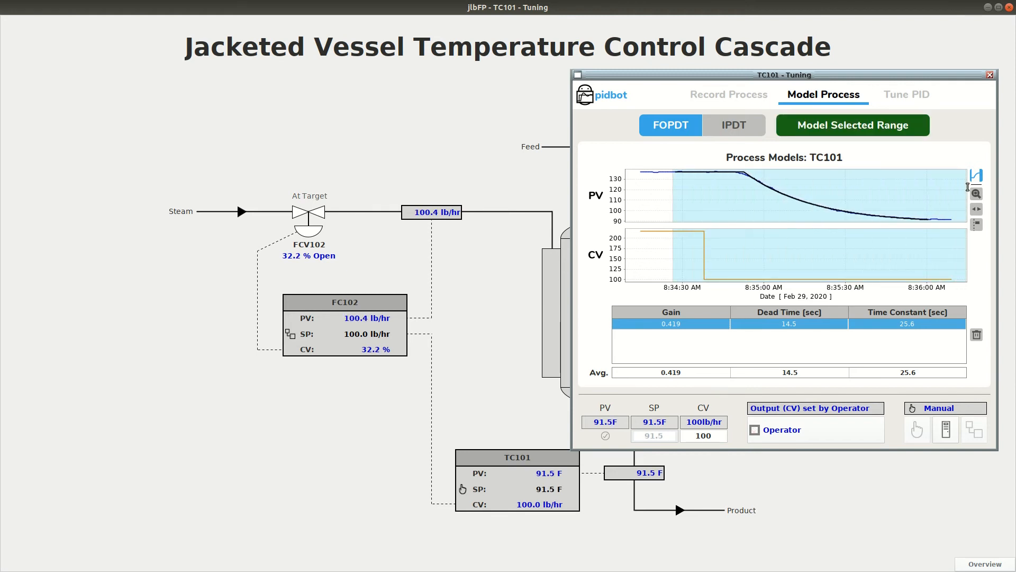
left_click(881, 133)
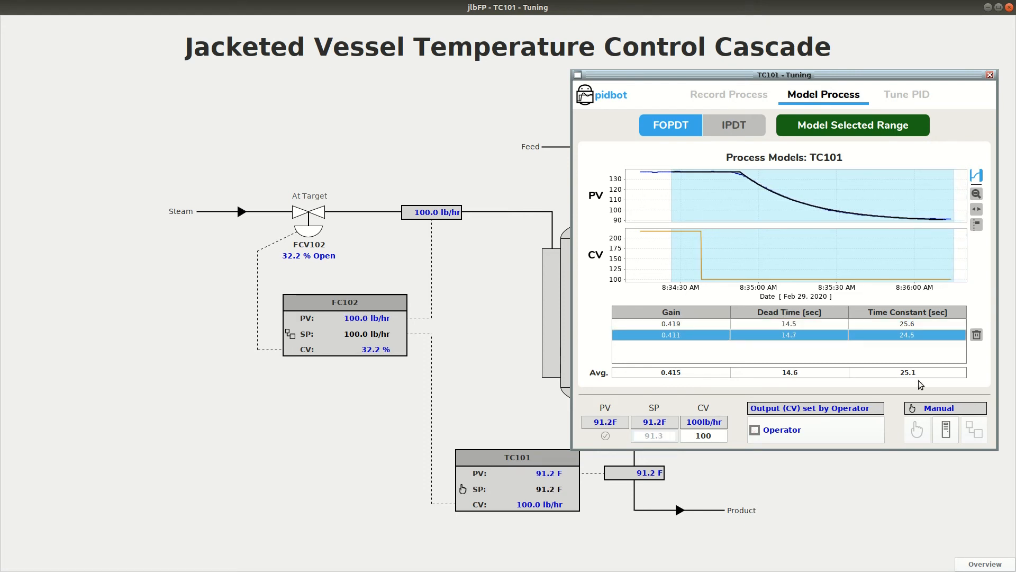
Autotune TC101 as a PI controller with a slightly slower speed setting and accept the new tuning values.
left_click(920, 99)
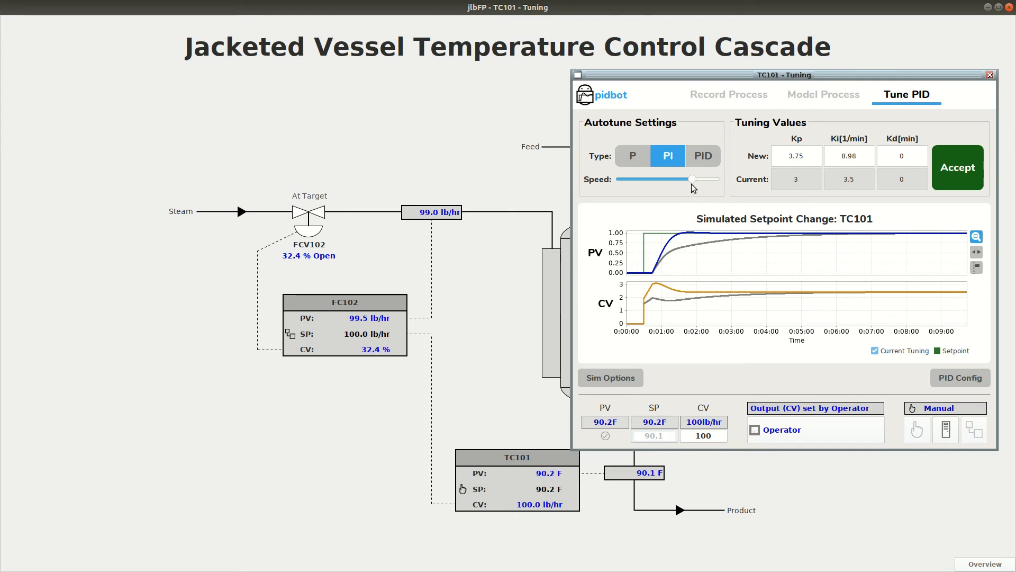
left_click_drag(692, 183, 688, 185)
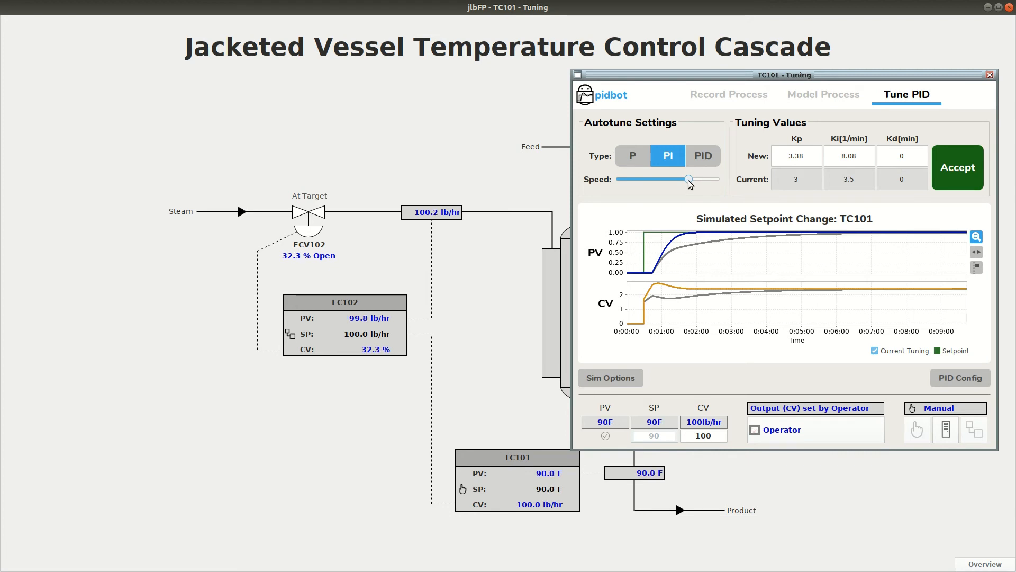
left_click(959, 178)
left_click(757, 300)
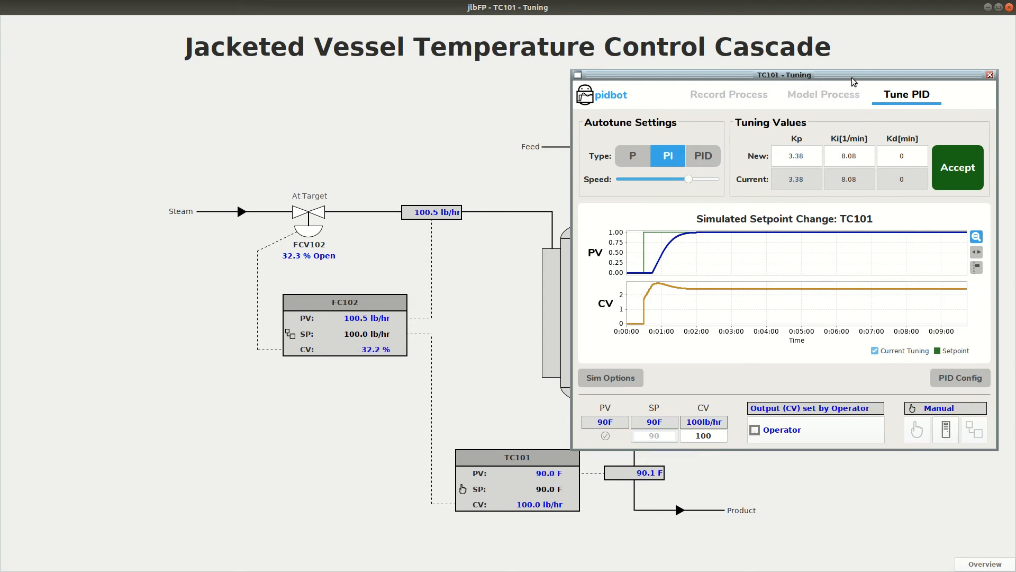
Move the tuning window aside and switch TC101 to Auto mode.
left_click_drag(850, 74, 828, 49)
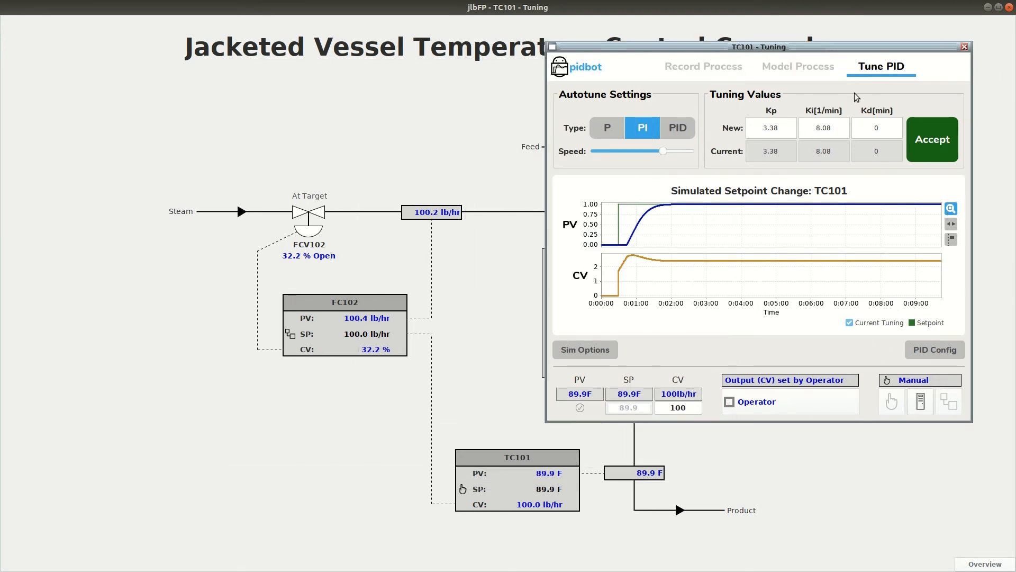
left_click(921, 403)
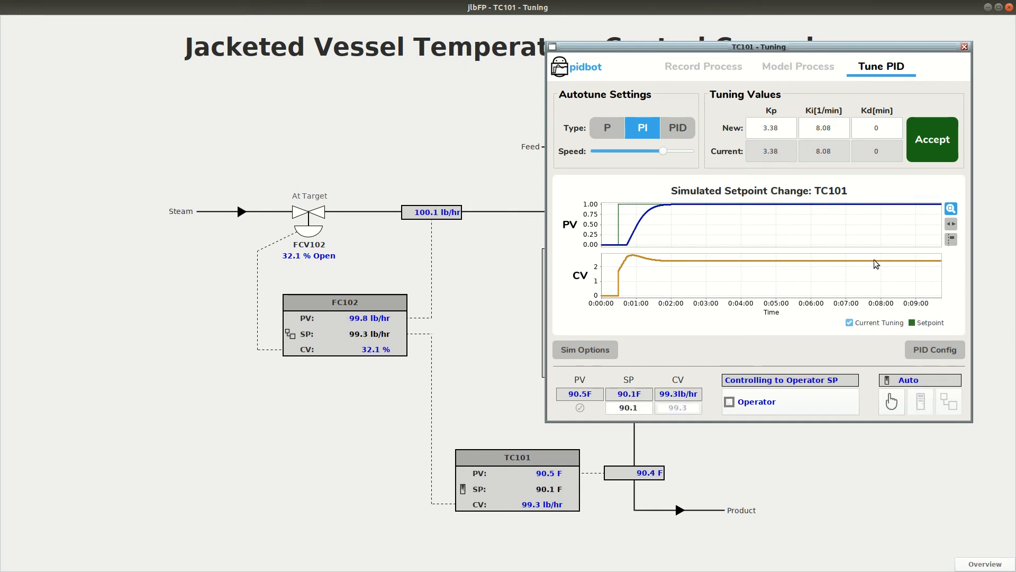
Return to the recording view and set TC101's setpoint to 120 F.
left_click(706, 67)
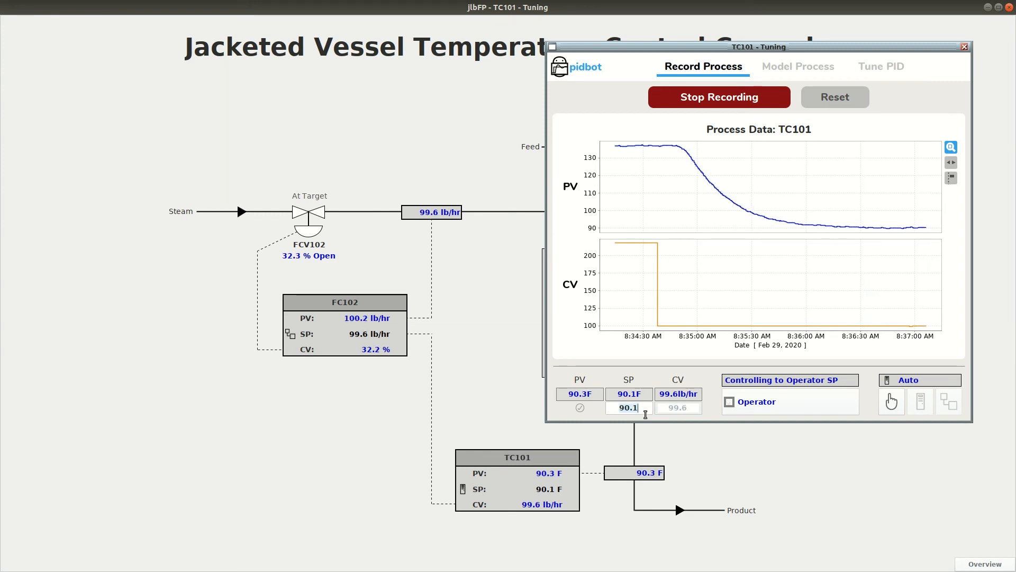
type("120")
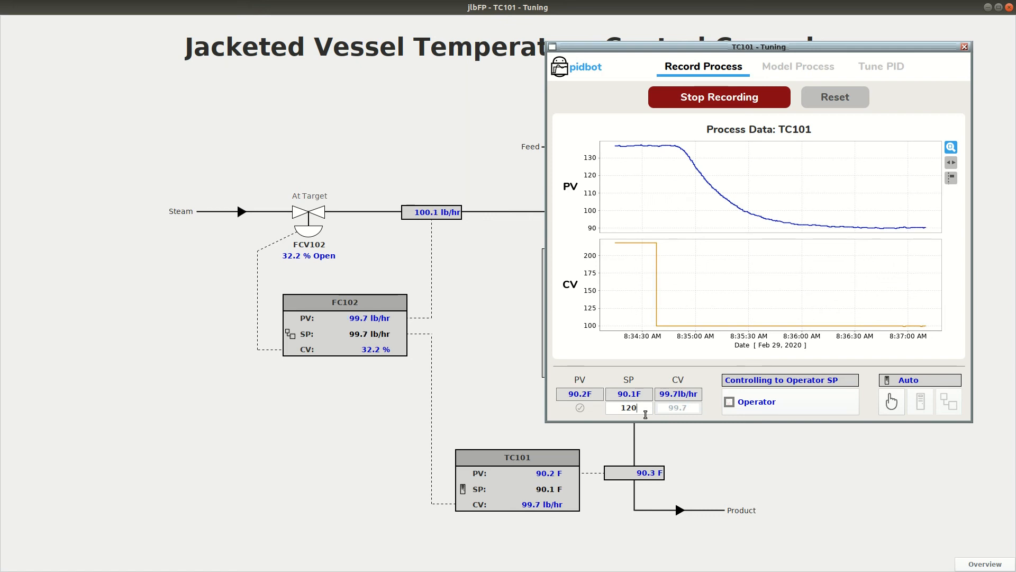
key("Return")
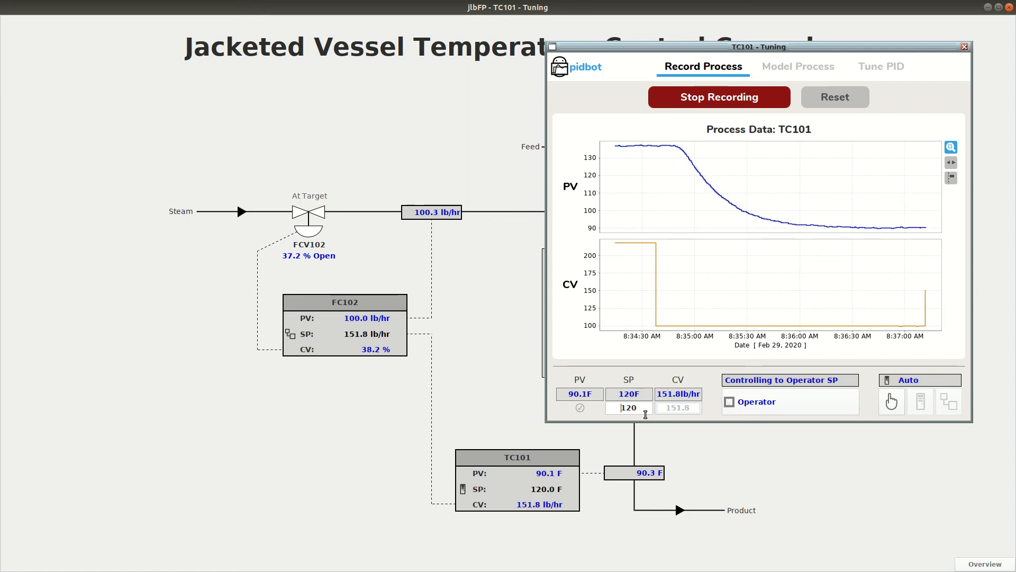